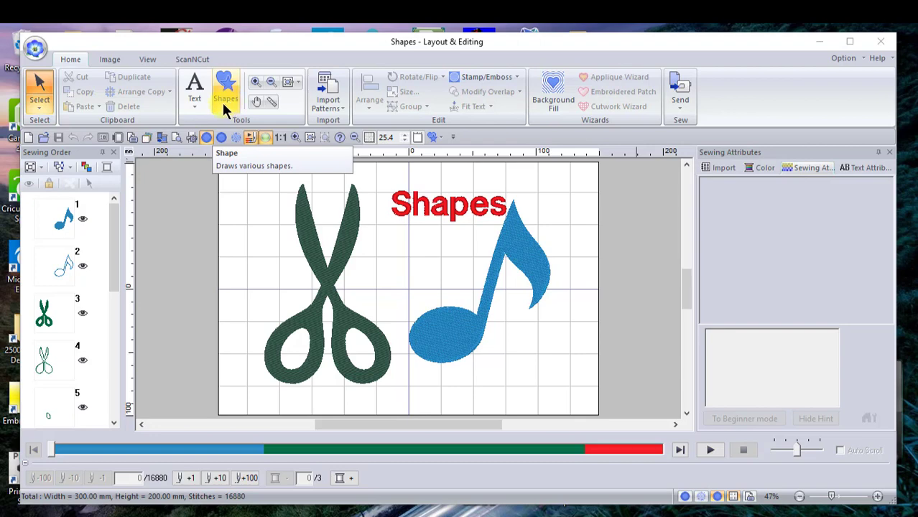
- Show Outline Shapes from the Floral category in the Import panel
left_click(220, 98)
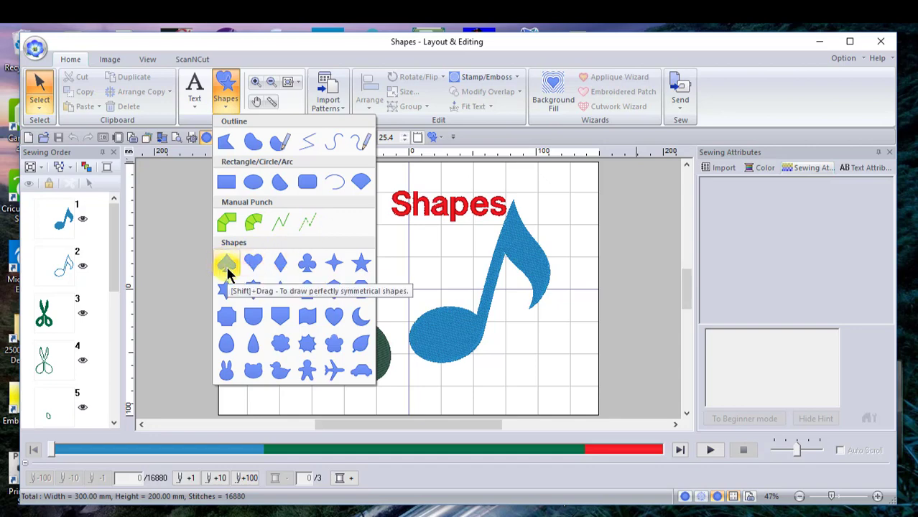
left_click(433, 270)
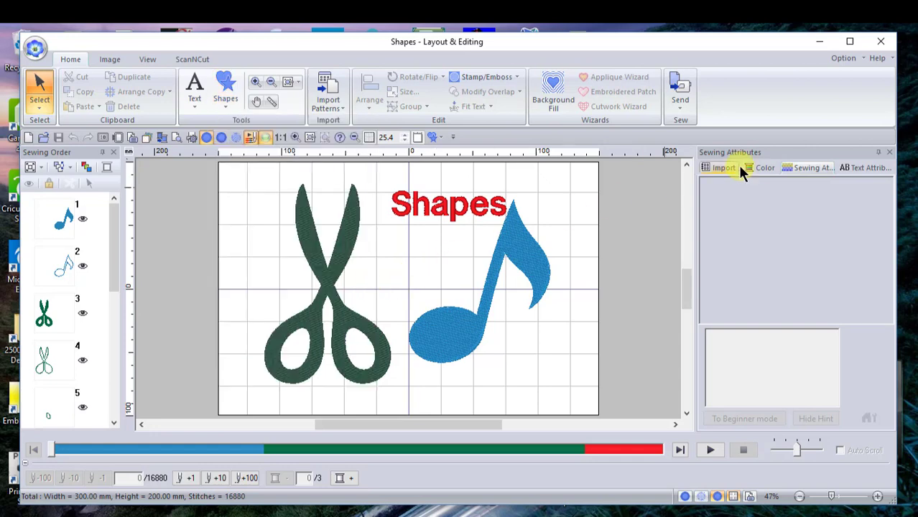
left_click(715, 167)
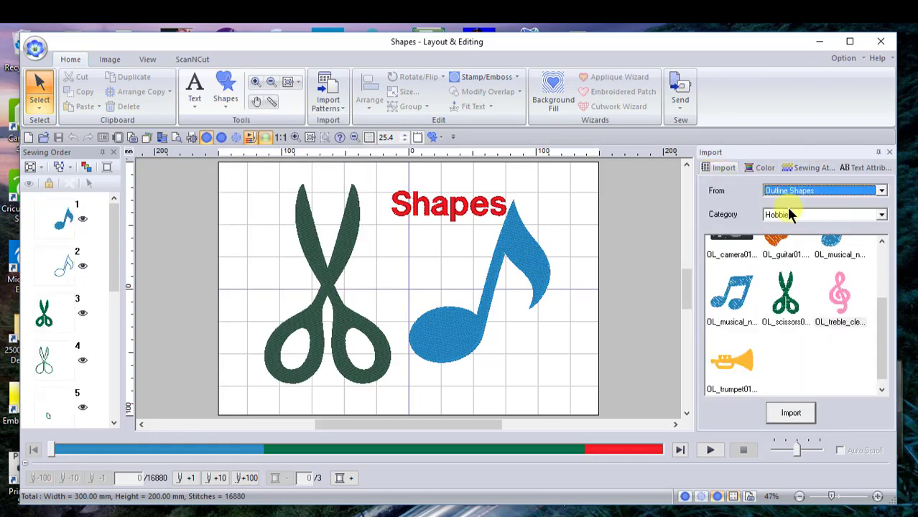
left_click(882, 193)
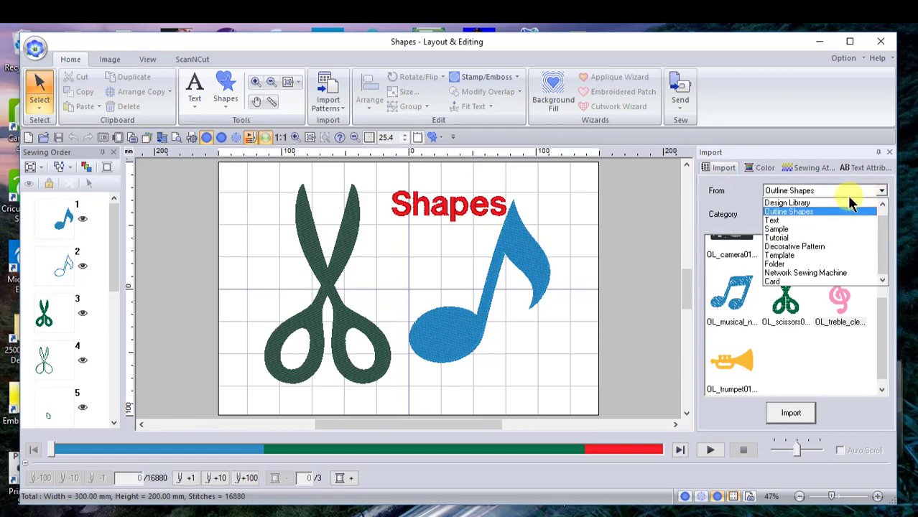
left_click(797, 211)
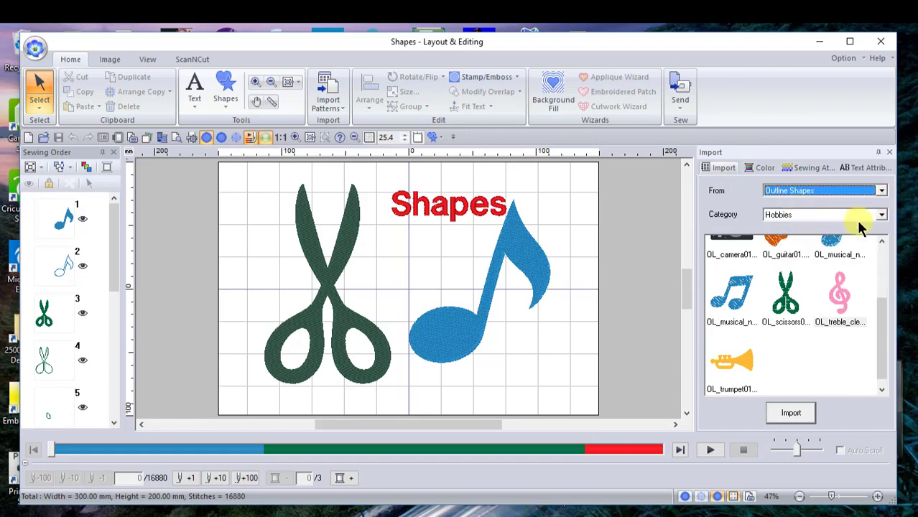
left_click(882, 215)
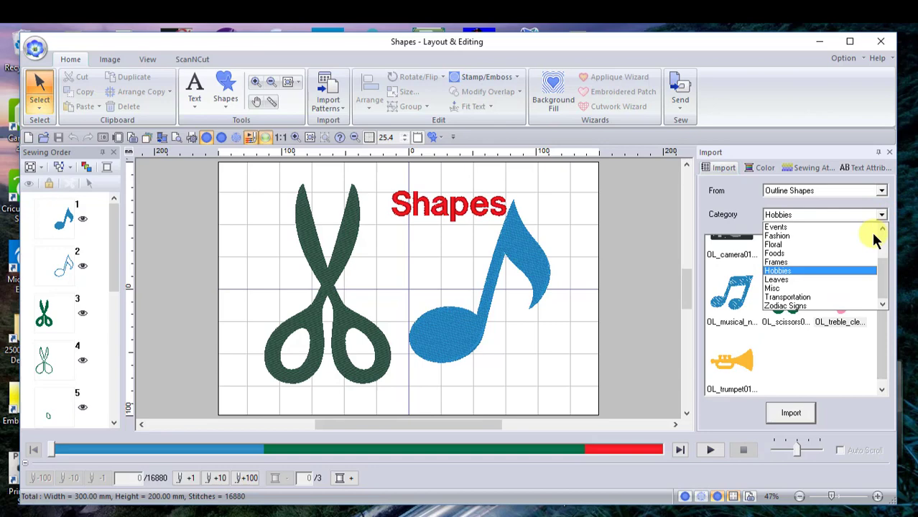
left_click(776, 244)
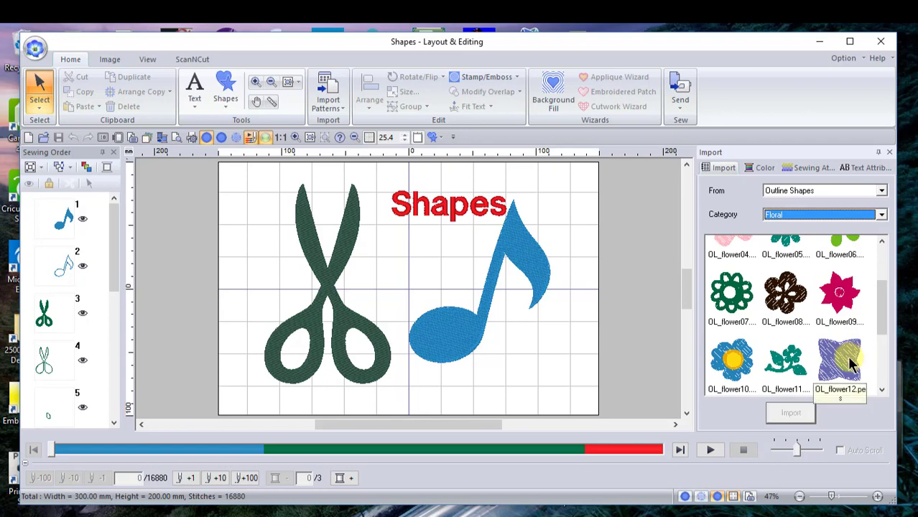
- Place the blue OL_flower10, enlarge it to about 66 mm, and tuck it against the music note
left_click(733, 368)
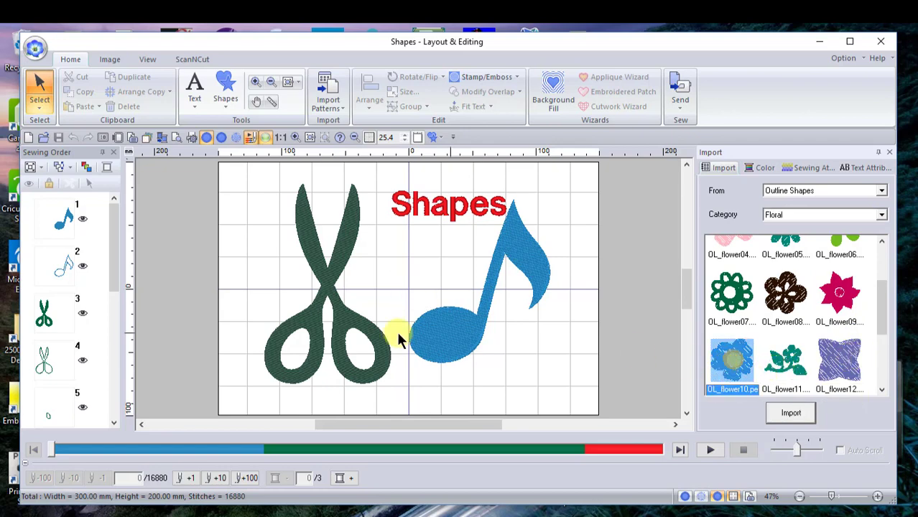
left_click_drag(747, 367, 558, 372)
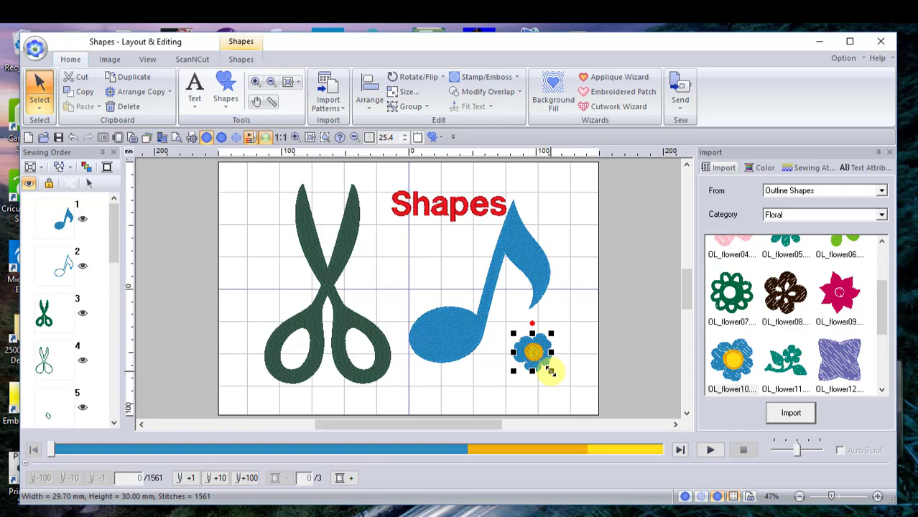
mouse_move(551, 371)
left_mouse_down()
mouse_move(610, 420)
mouse_move(553, 372)
left_mouse_up()
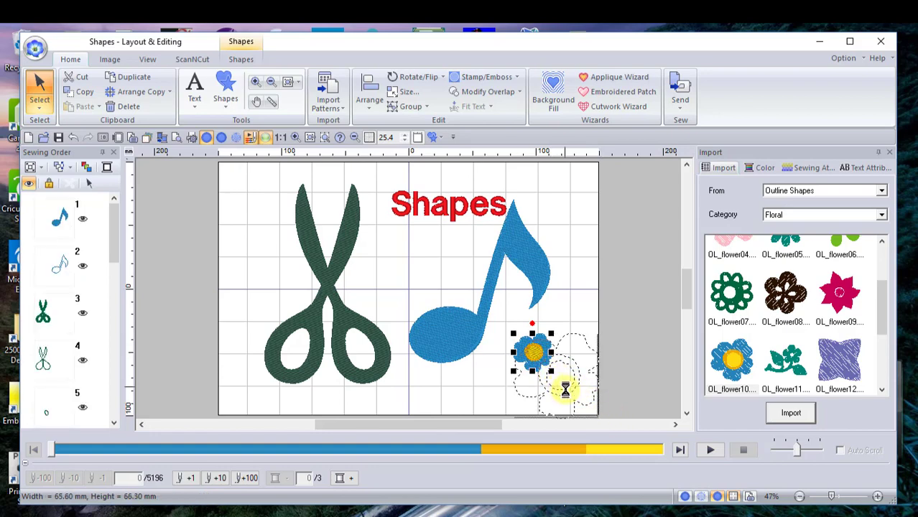
left_click_drag(553, 385, 520, 364)
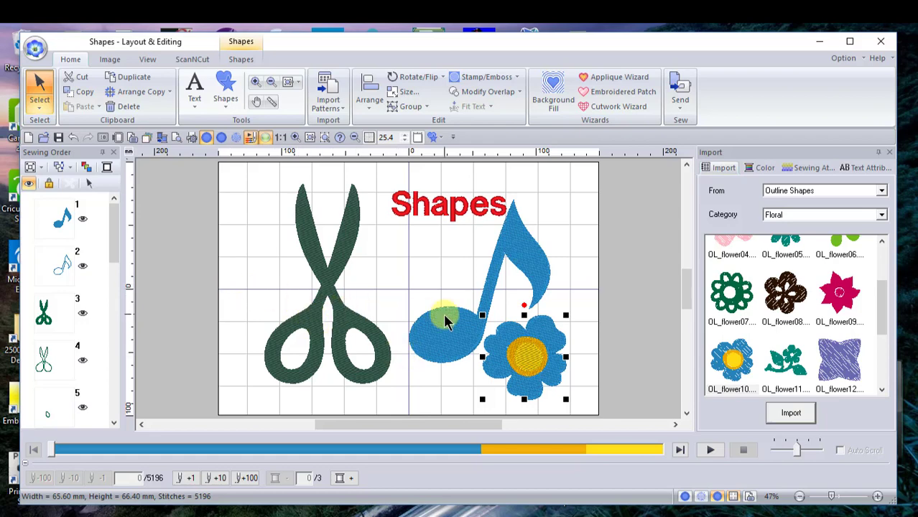
- Switch the import category back to Hobbies and close the Shapes file
left_click(881, 216)
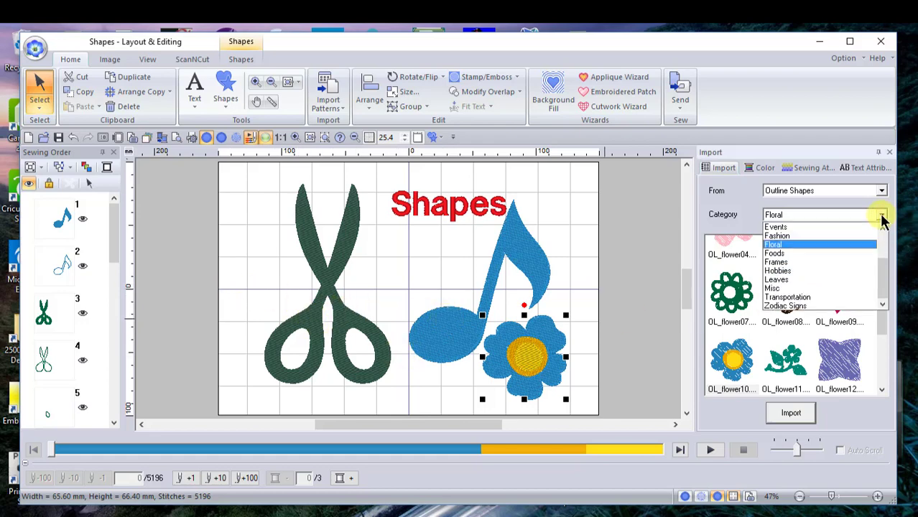
left_click(785, 272)
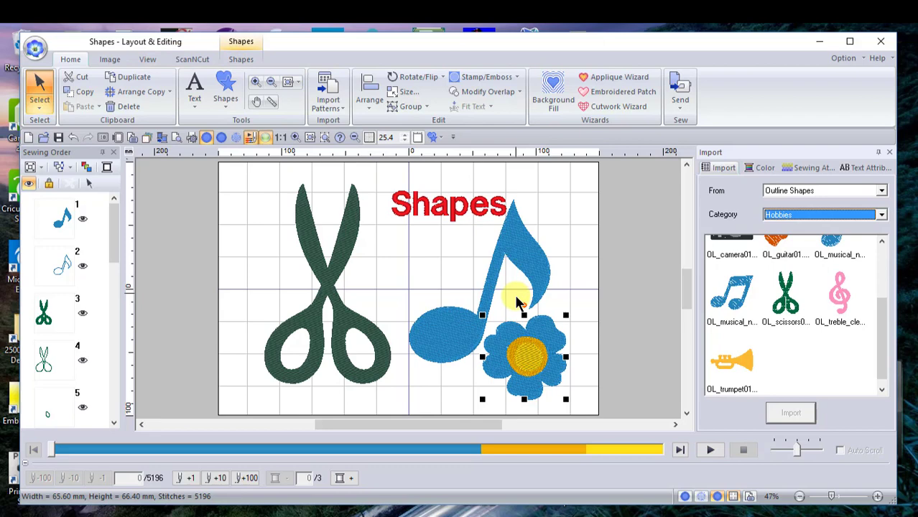
left_click(553, 329)
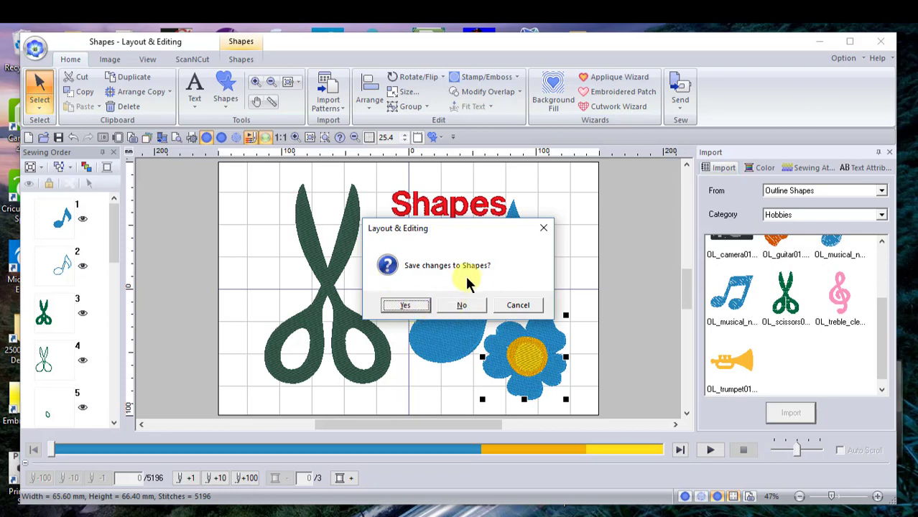
- Discard changes to Shapes and draw a 71.40 × 89.70 mm heart on a new design
left_click(470, 303)
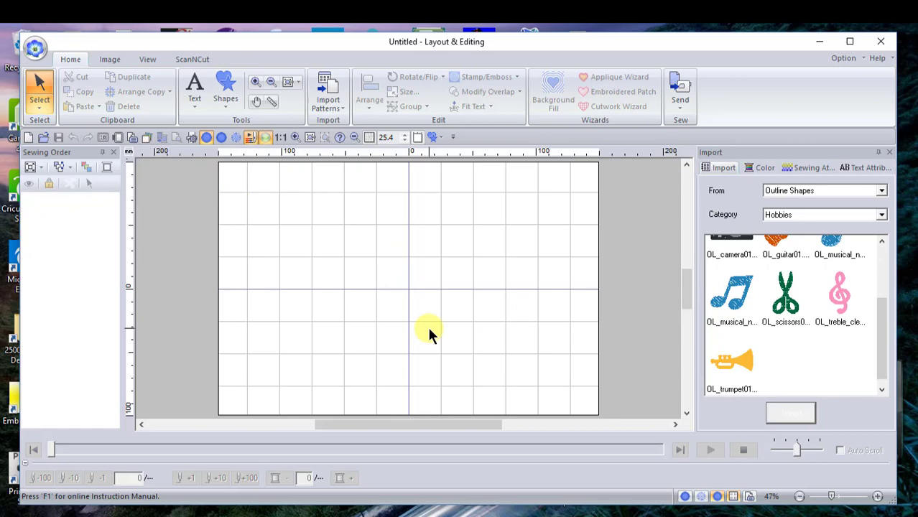
left_click(218, 89)
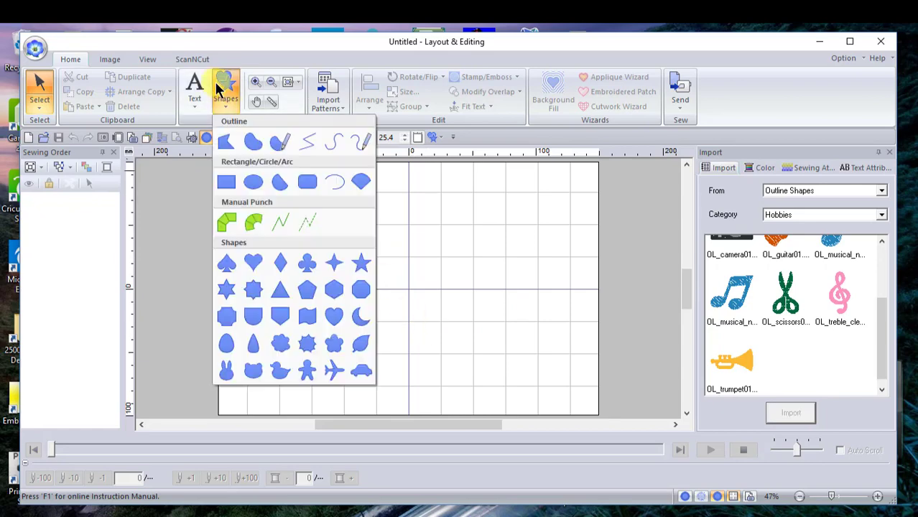
left_click(254, 265)
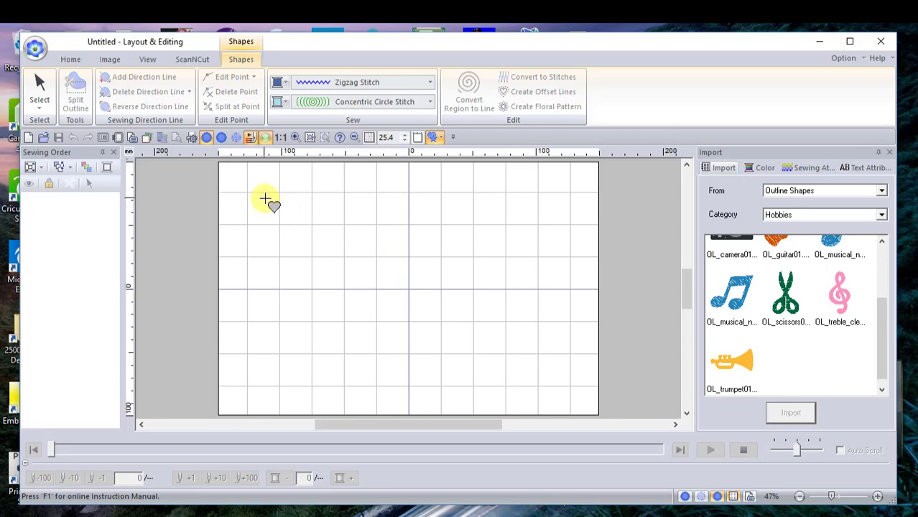
left_click_drag(264, 199, 353, 308)
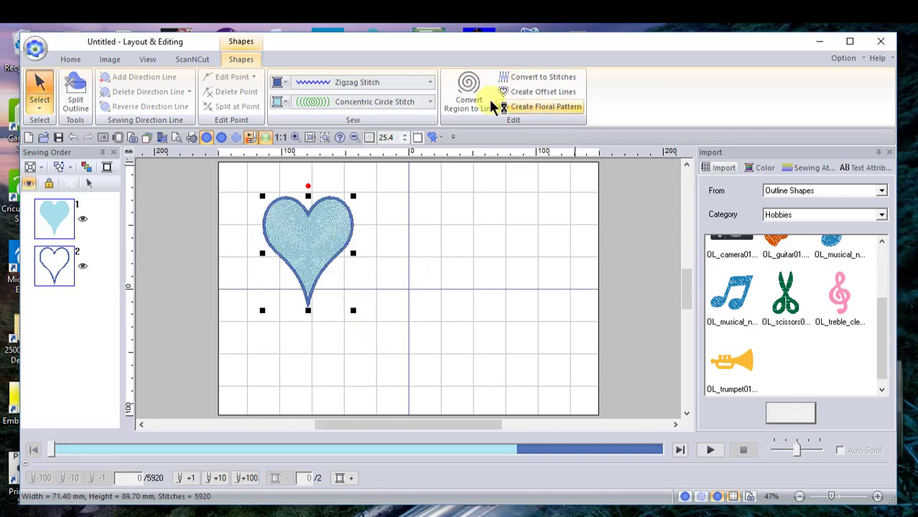
- Give the heart's region a plain Fill Stitch in red
left_click(431, 102)
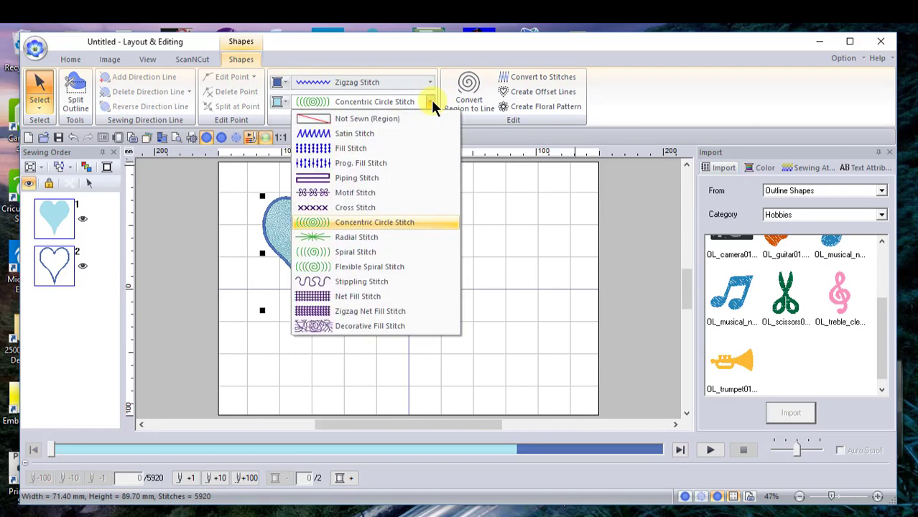
left_click(357, 153)
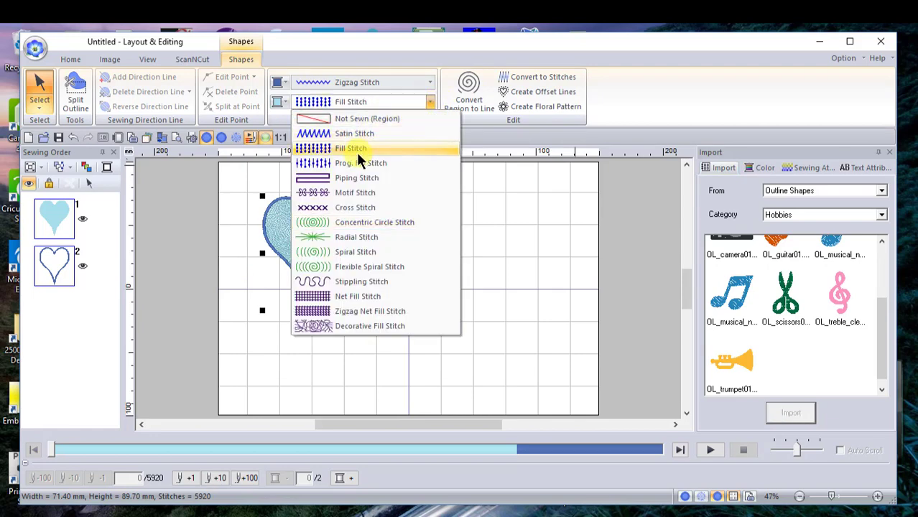
left_click(284, 101)
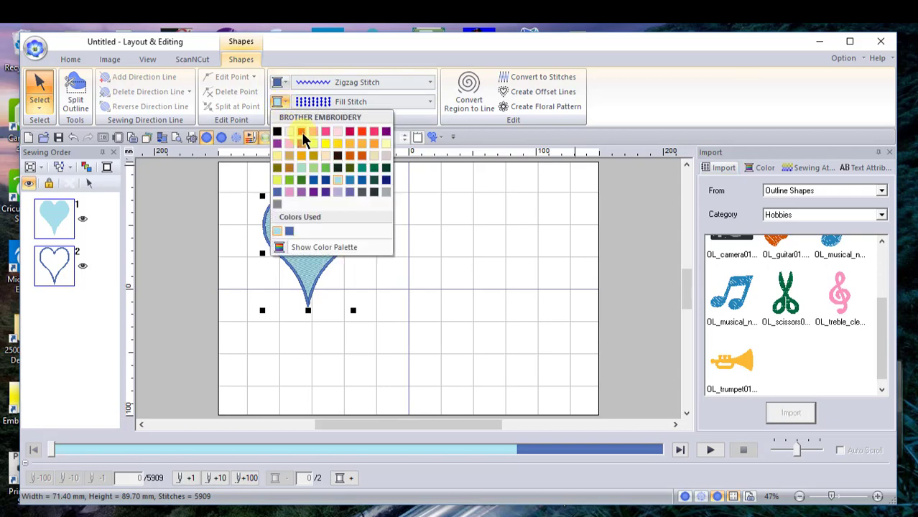
left_click(301, 131)
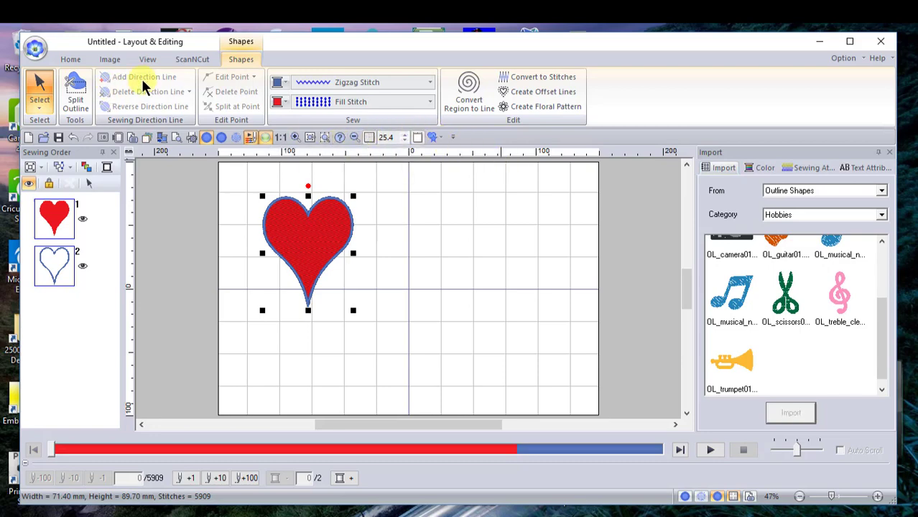
- Deselect the heart and bring up the drawable shapes gallery again
right_click(236, 63)
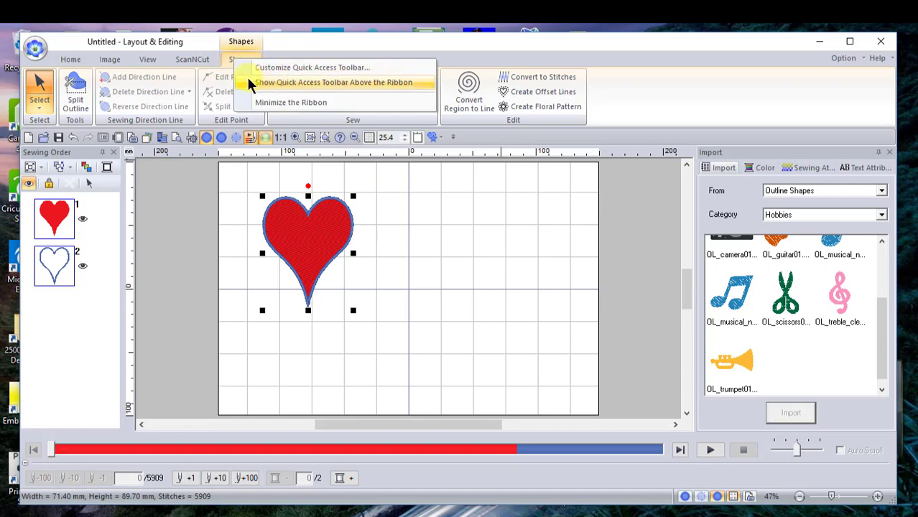
left_click(469, 224)
left_click(454, 190)
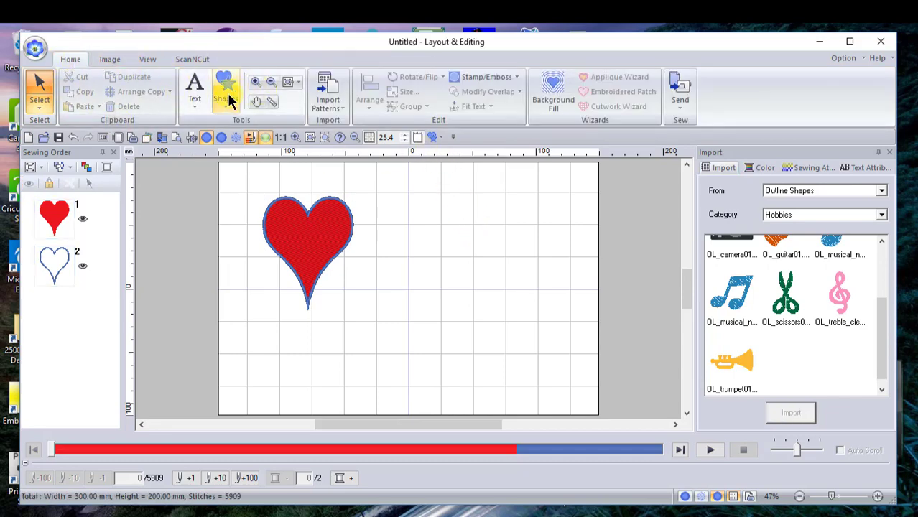
left_click(441, 138)
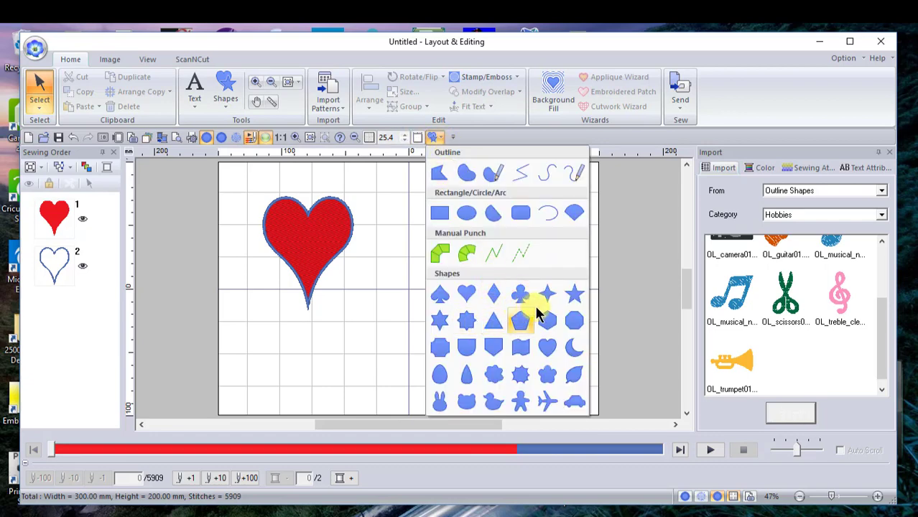
- Draw a star shape to the right of the heart
left_click(574, 294)
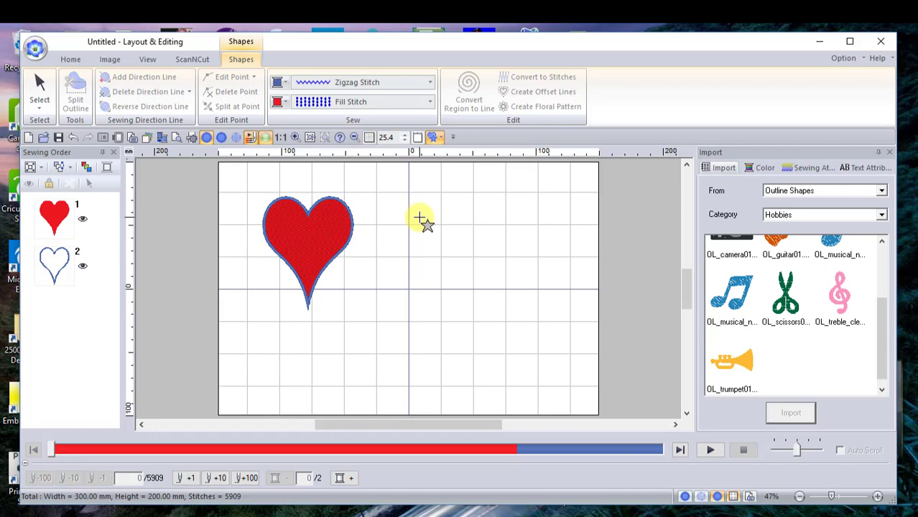
left_click_drag(419, 217, 536, 326)
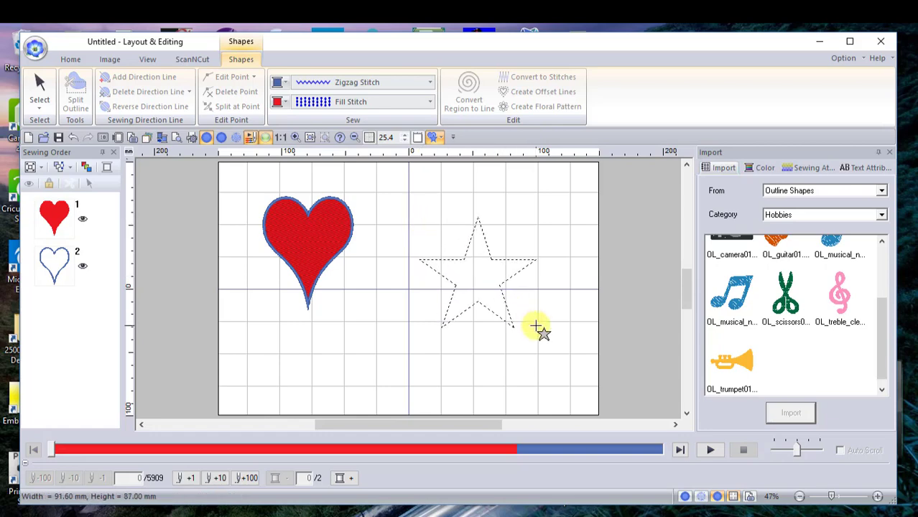
left_click_drag(535, 326, 537, 327)
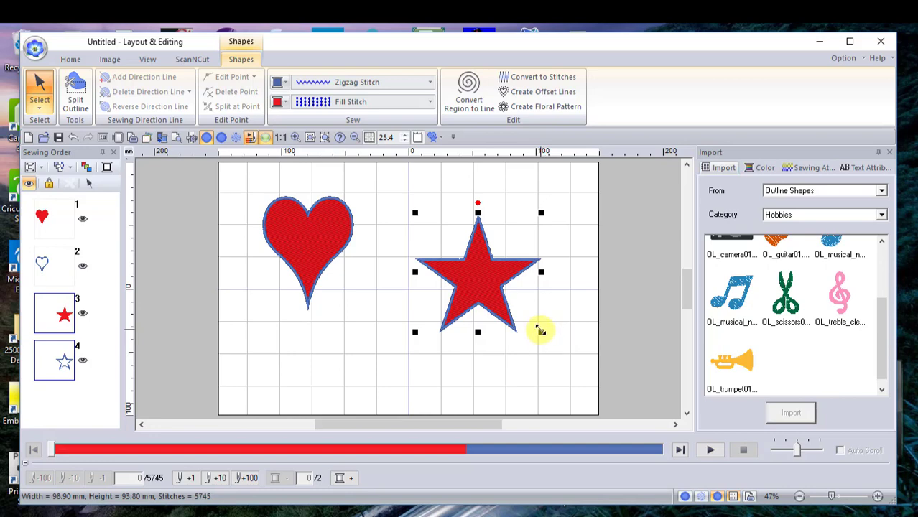
- Enlarge the star proportionally to 128.90 × 122.50 mm, undoing a trial sideways stretch
left_click_drag(540, 330, 580, 415)
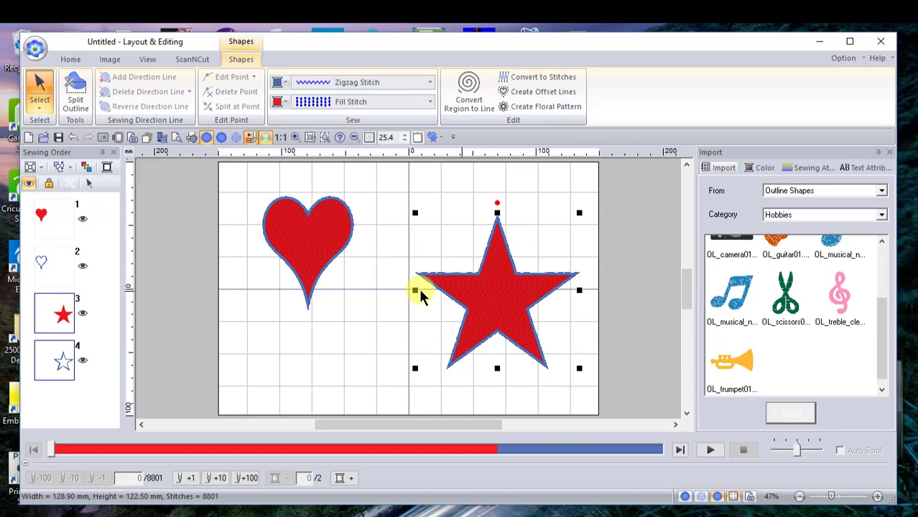
left_click_drag(415, 290, 323, 302)
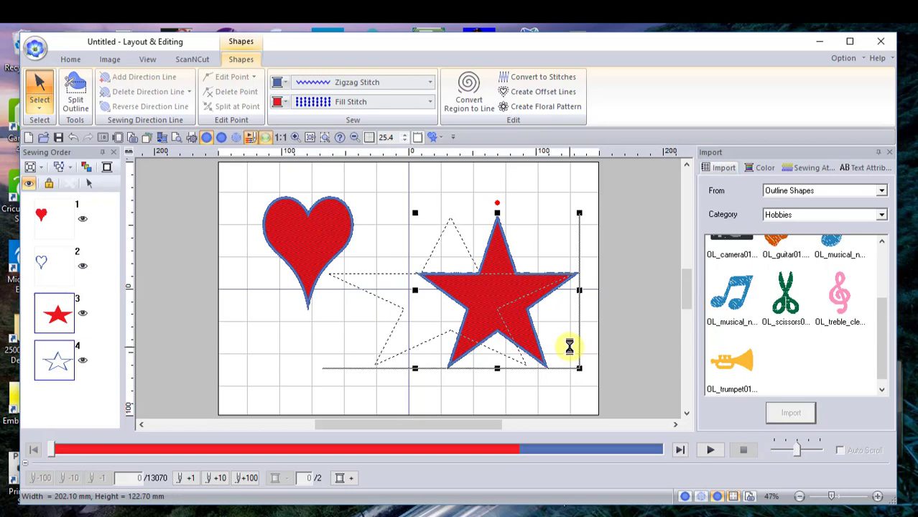
left_click(72, 138)
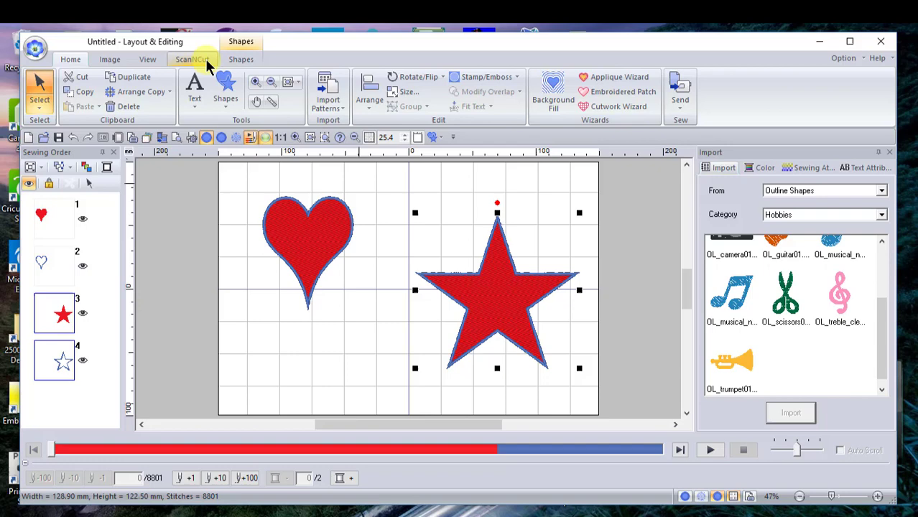
- Add one outward offset line 5.0 mm around the star
left_click(245, 58)
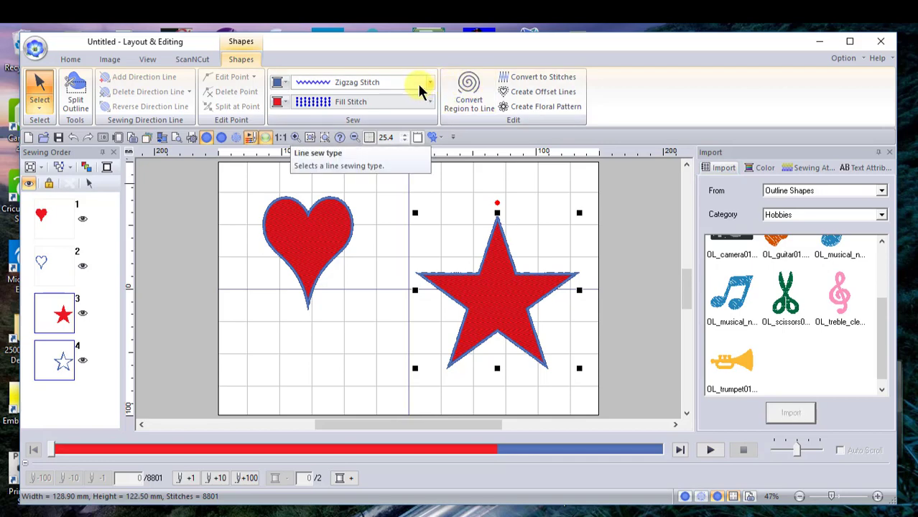
left_click(520, 95)
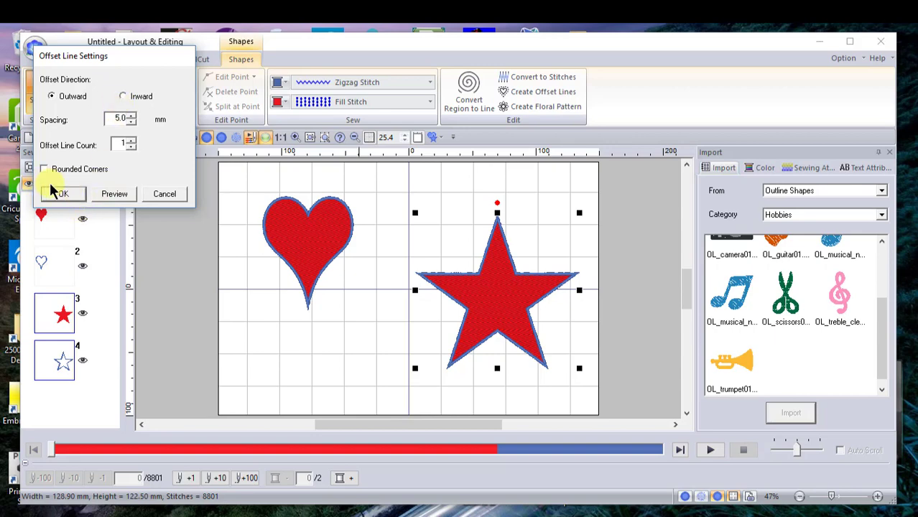
left_click(112, 194)
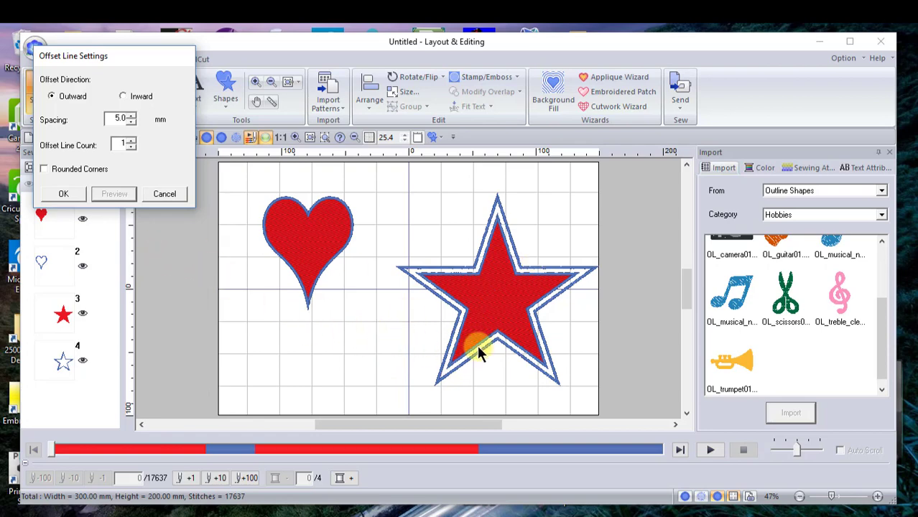
left_click(62, 194)
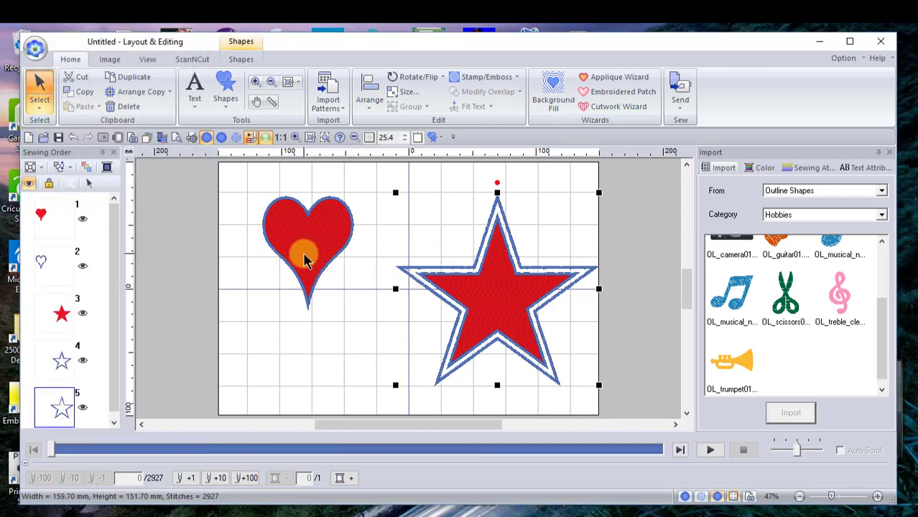
- Change the heart's region sew type to Decorative Fill Stitch
left_click(243, 60)
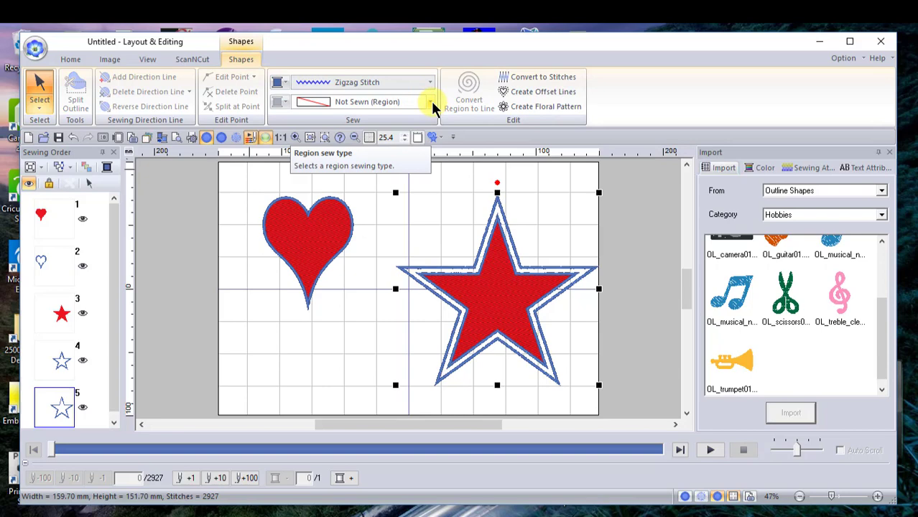
left_click(298, 251)
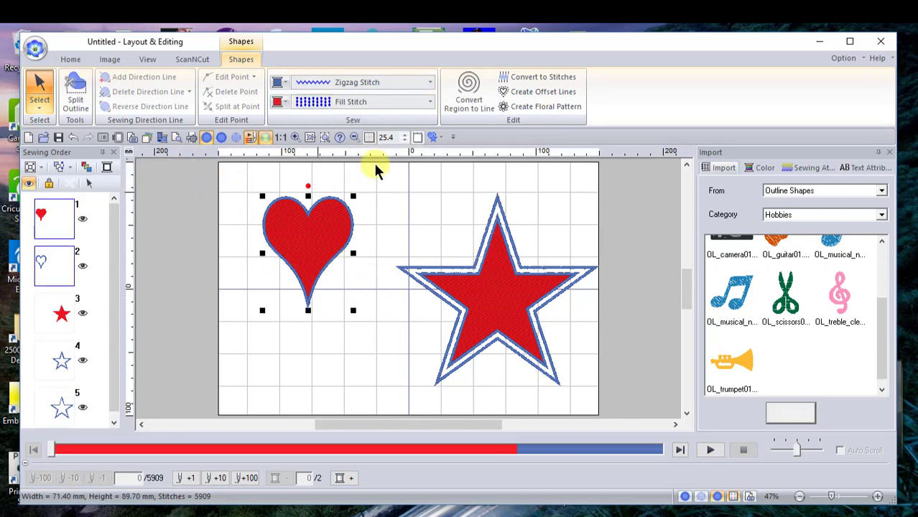
left_click(429, 101)
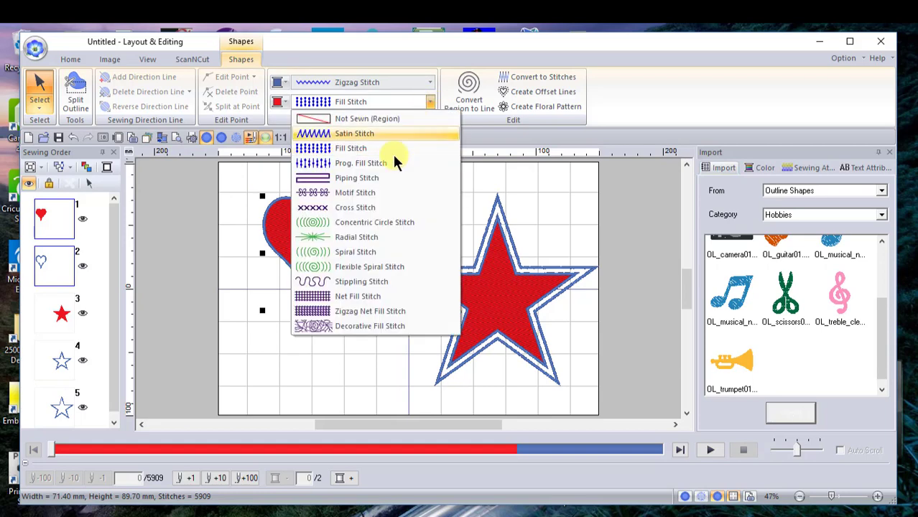
left_click(366, 325)
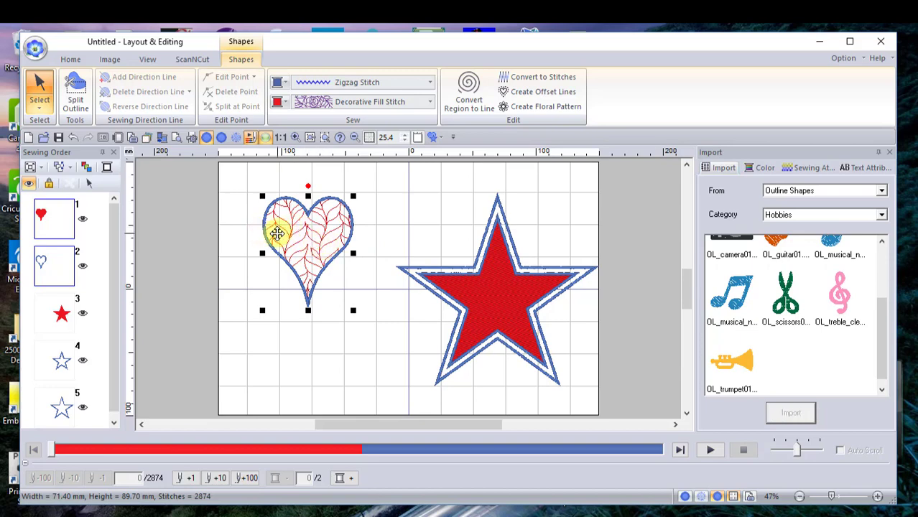
- Replace the heart's default leafy decorative fill with pattern df_pat021 from the Sewing Attributes
left_click(799, 170)
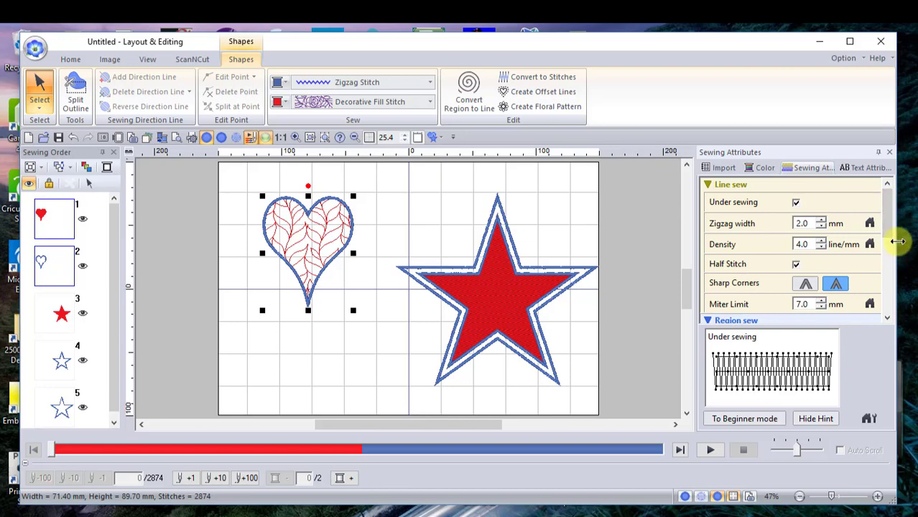
left_click_drag(889, 227, 885, 260)
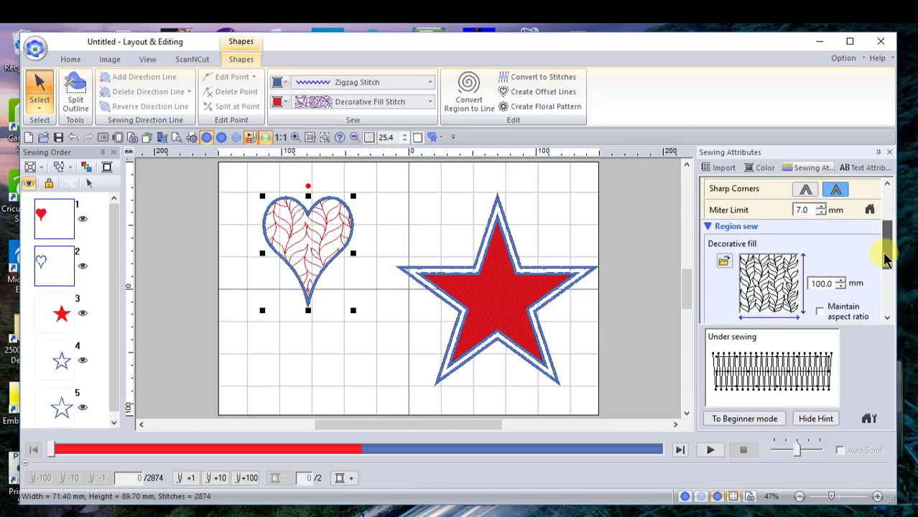
left_click(723, 263)
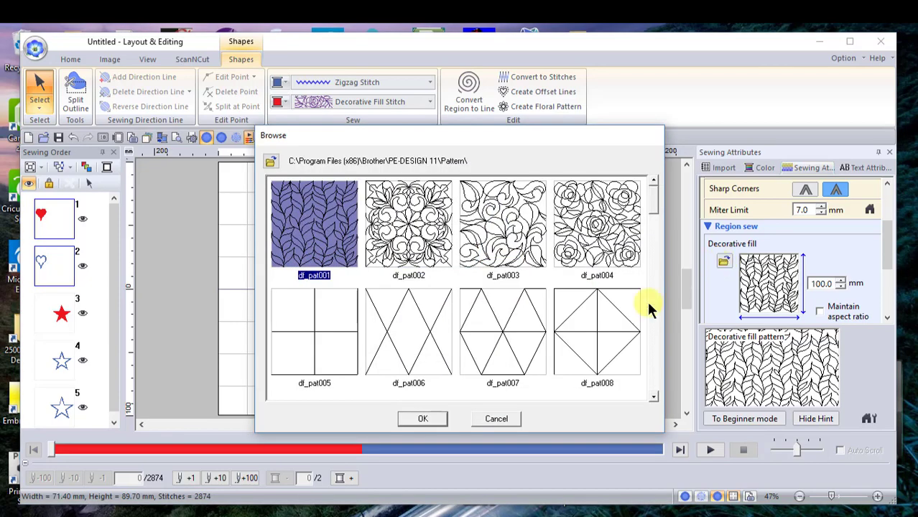
scroll(501, 295, "down", 3)
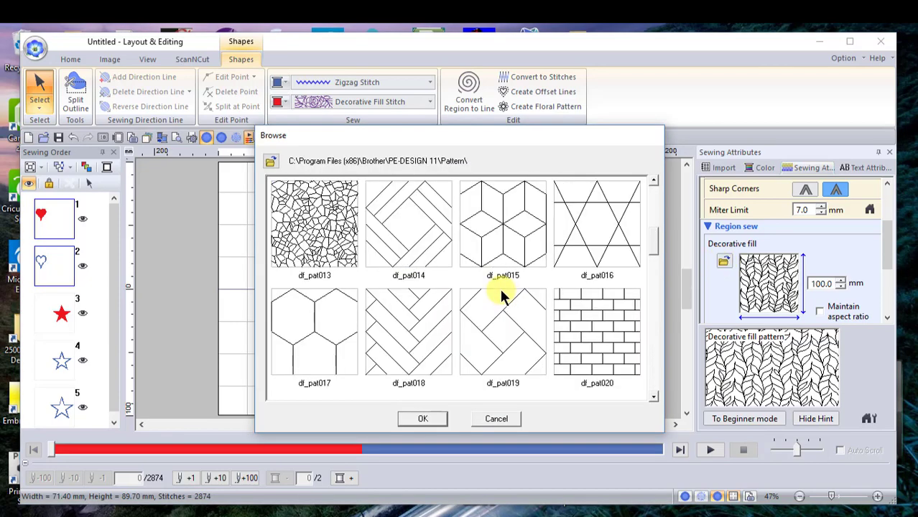
scroll(501, 296, "down", 1)
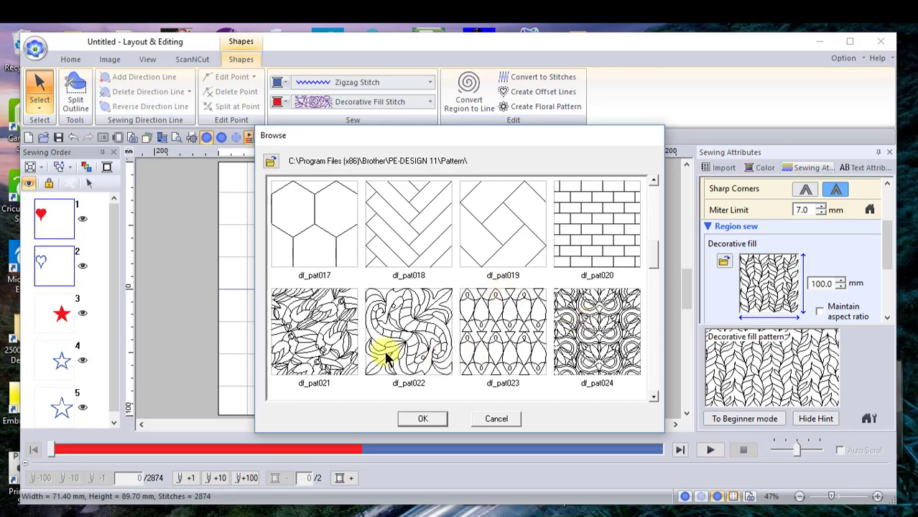
left_click(311, 357)
left_click(423, 419)
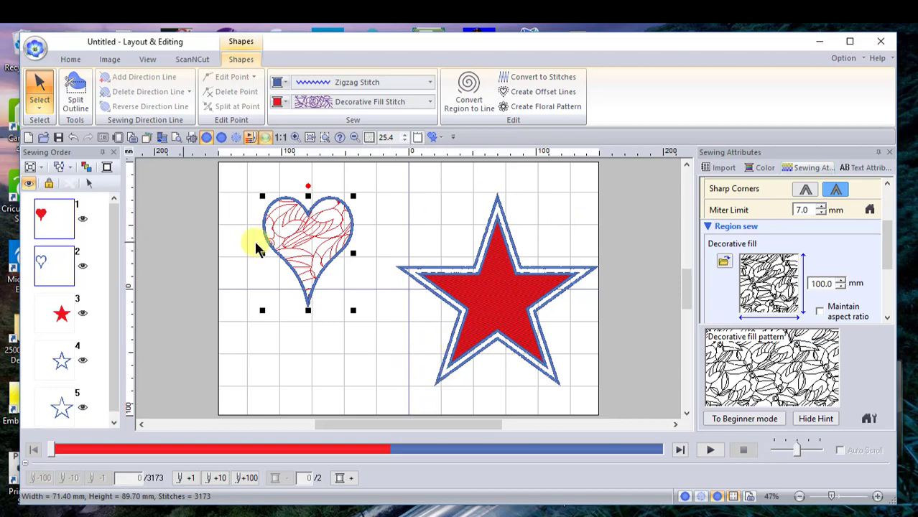
- Add the heart-shaped floral pattern at density 6 over the heart's decorative fill
left_click(539, 106)
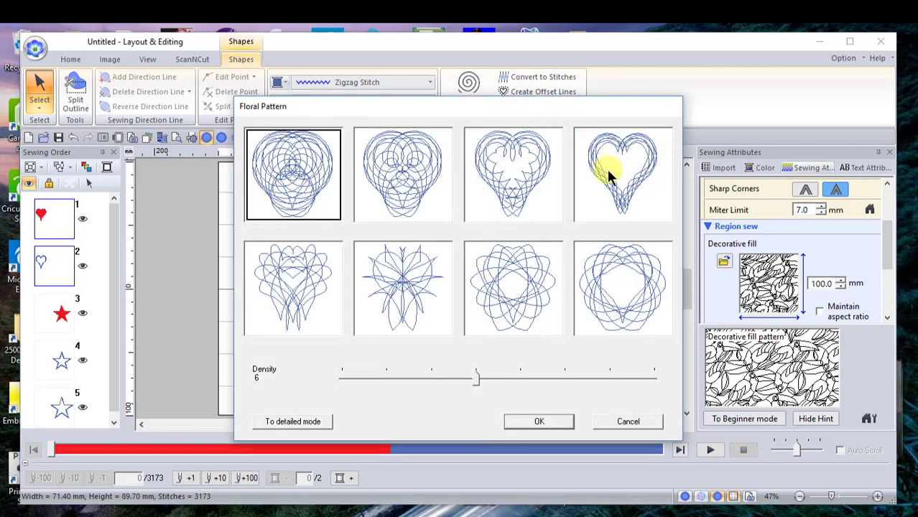
left_click(626, 202)
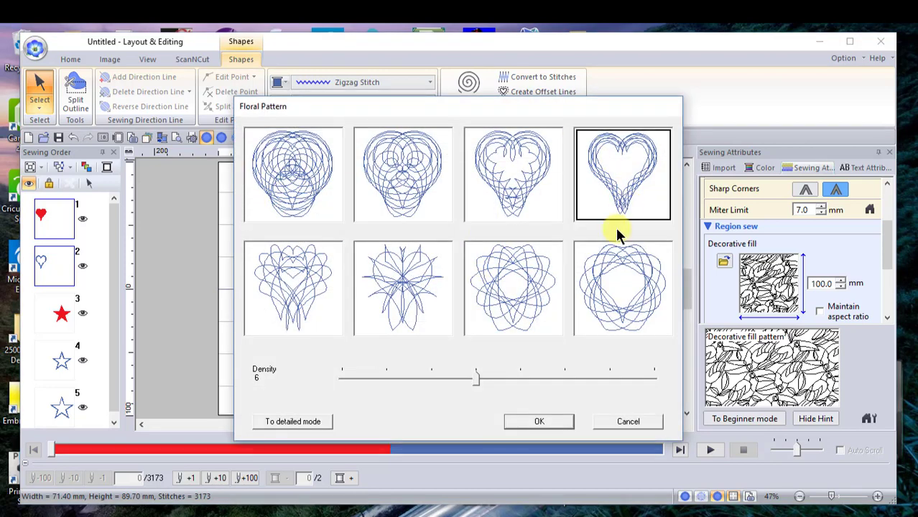
left_click(545, 424)
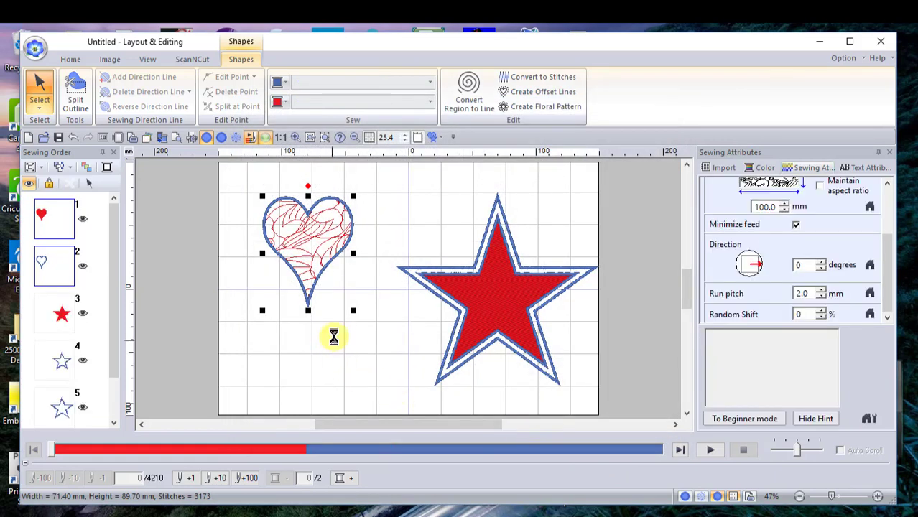